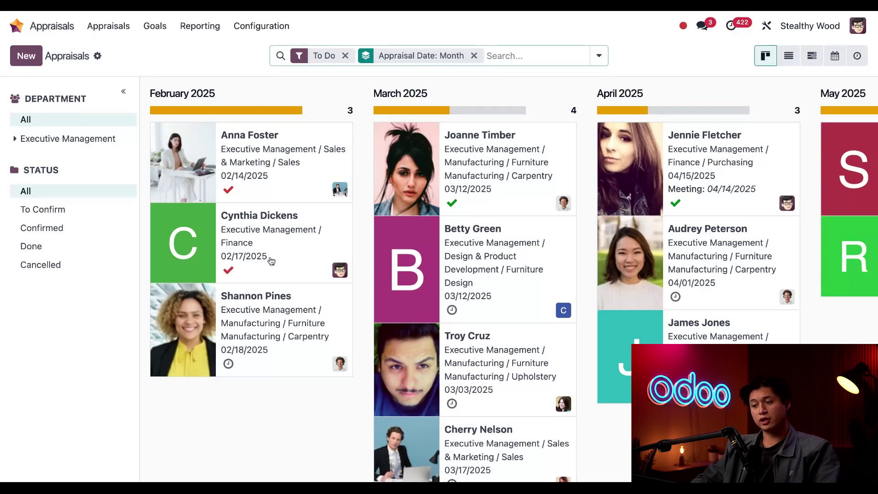
click(501, 200)
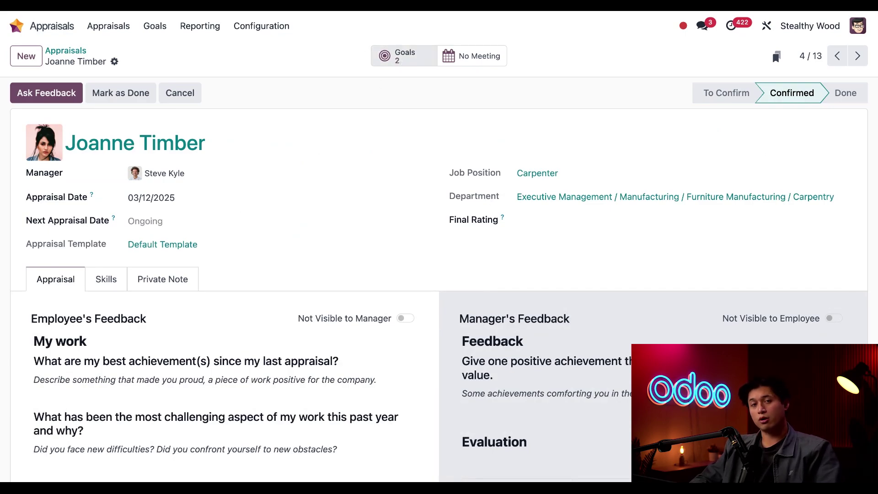
click(397, 55)
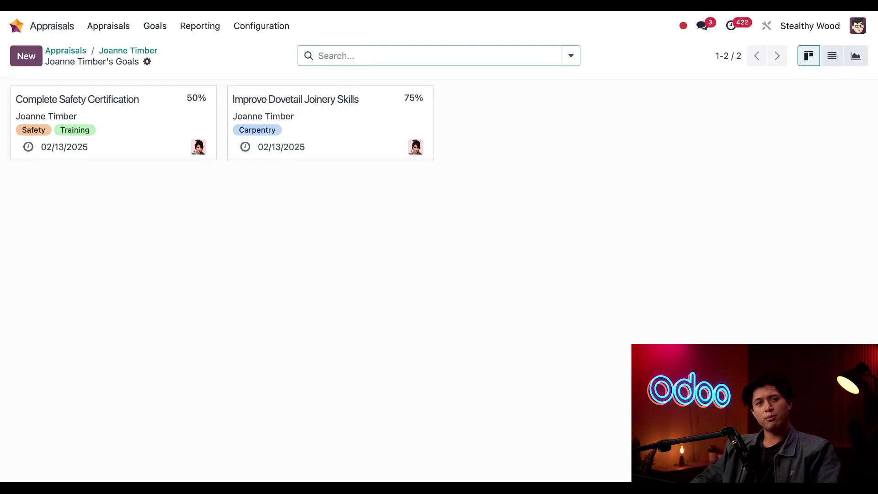
Step: Mark Joanne's Complete Safety Certification goal as done, bringing it to 100%
click(138, 140)
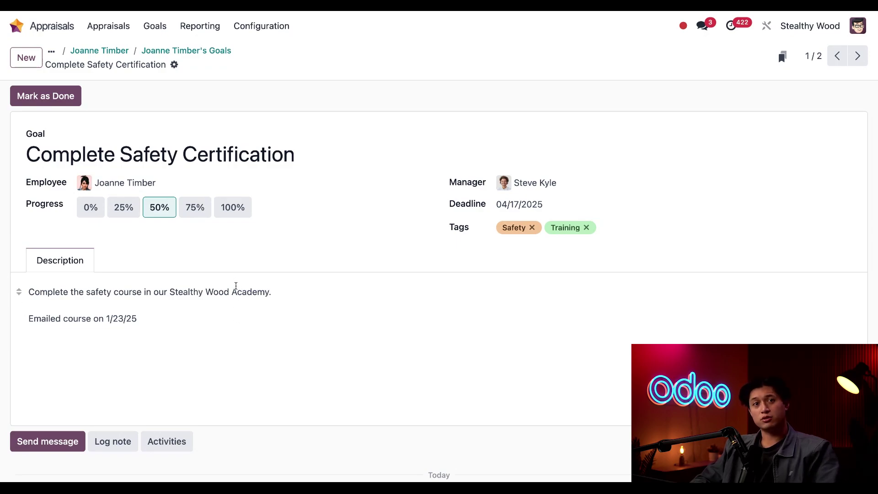
click(61, 97)
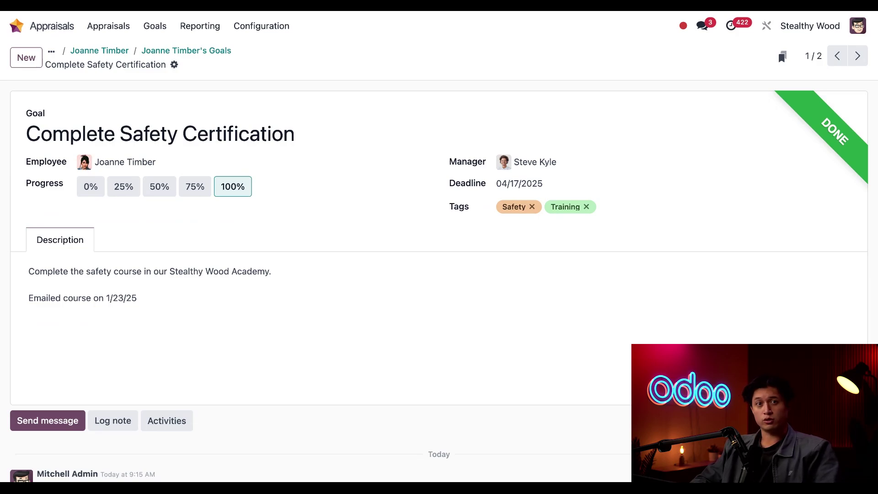
Step: Create a new goal for Joanne titled 'Perform Safety Audit in March'
click(217, 51)
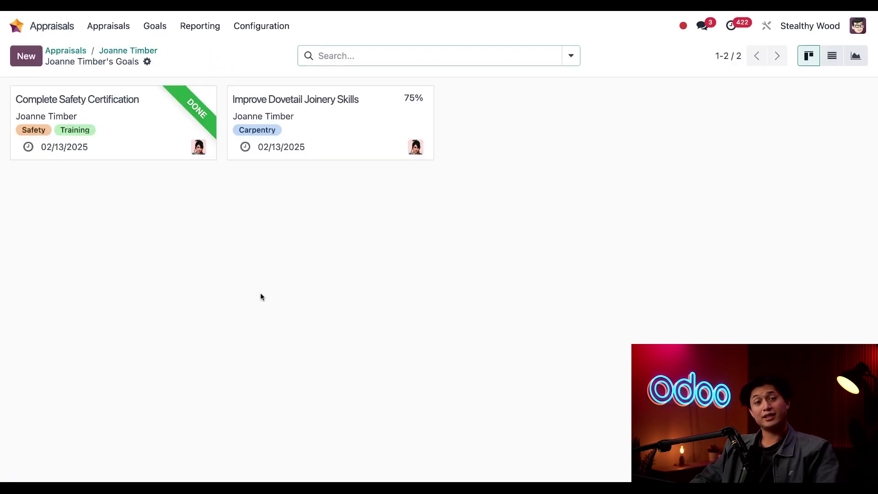
click(26, 56)
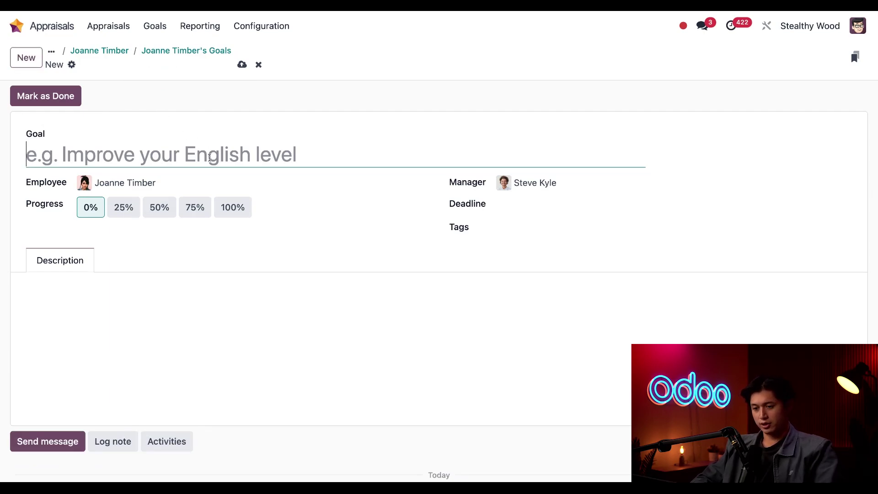
text(Perform SAfe)
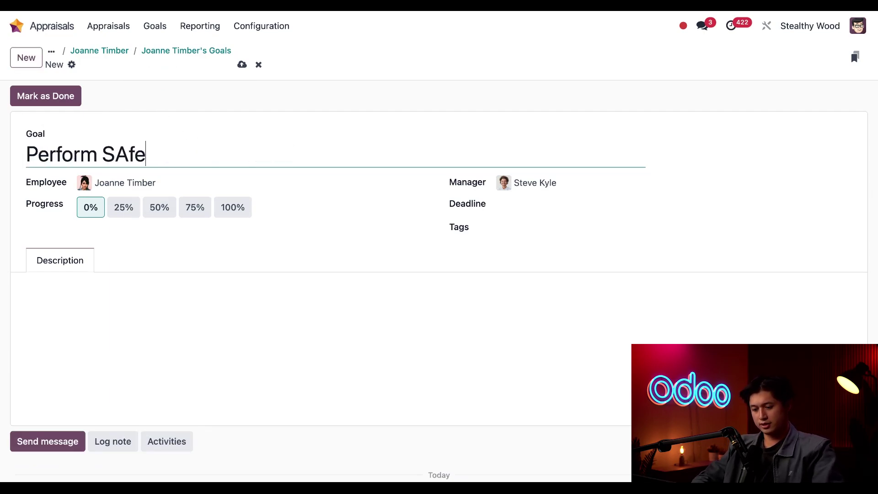
key(BackSpace)
key(BackSpace)
key(BackSpace)
text(afety Audit )
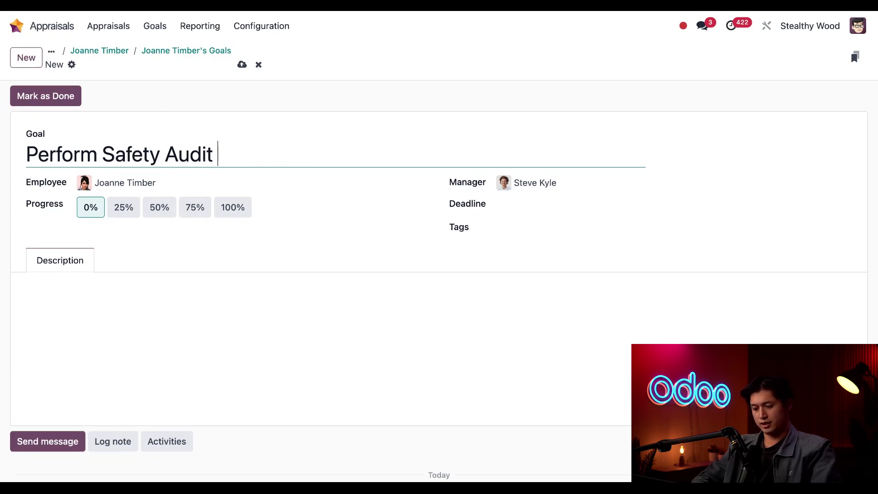
text(in March)
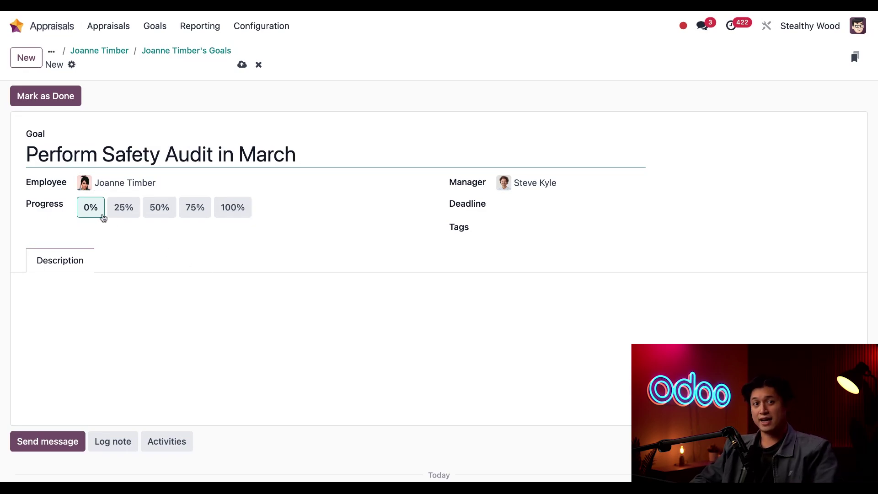
Step: Set the goal's deadline to 03/31/2025
click(546, 213)
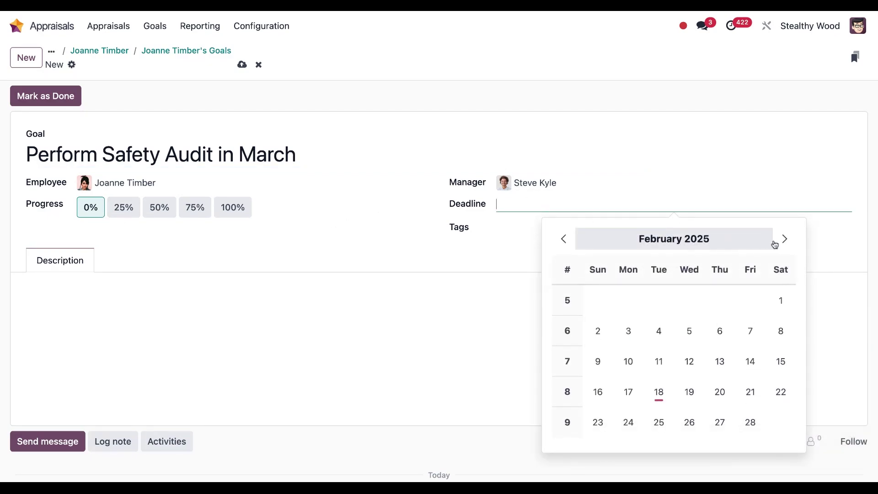
click(782, 240)
click(628, 453)
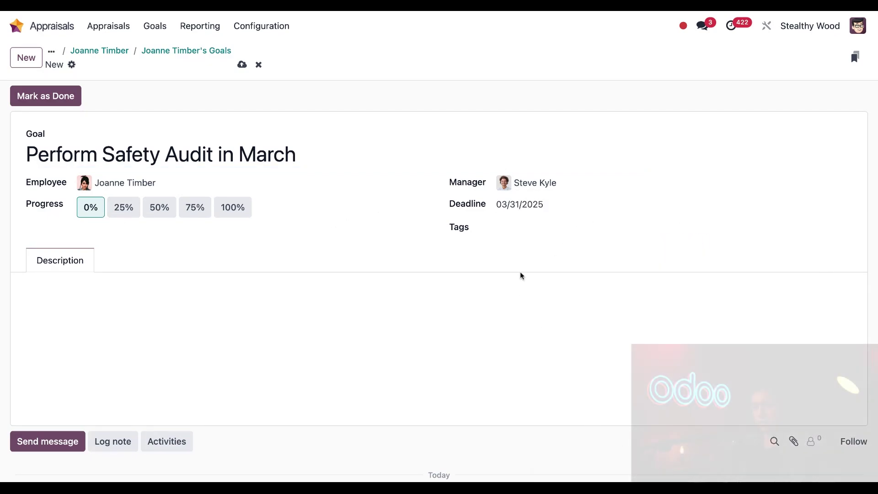
Step: Tag the goal Carpentry and Safety and paste in the safety audit description
click(540, 229)
click(539, 249)
text(safe)
click(587, 250)
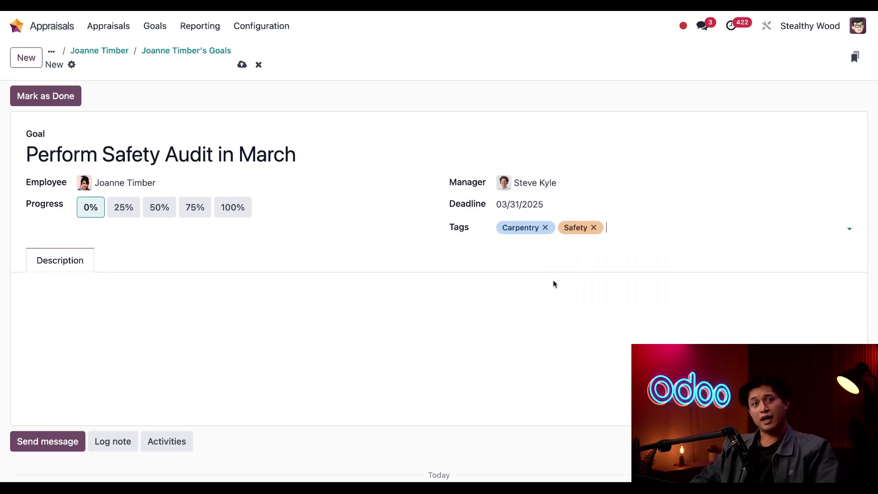
click(393, 346)
text(Complete the quarterly safety audit for the carpentry station. Perform all safety checks, and submit the paperwork to the manager by month end.)
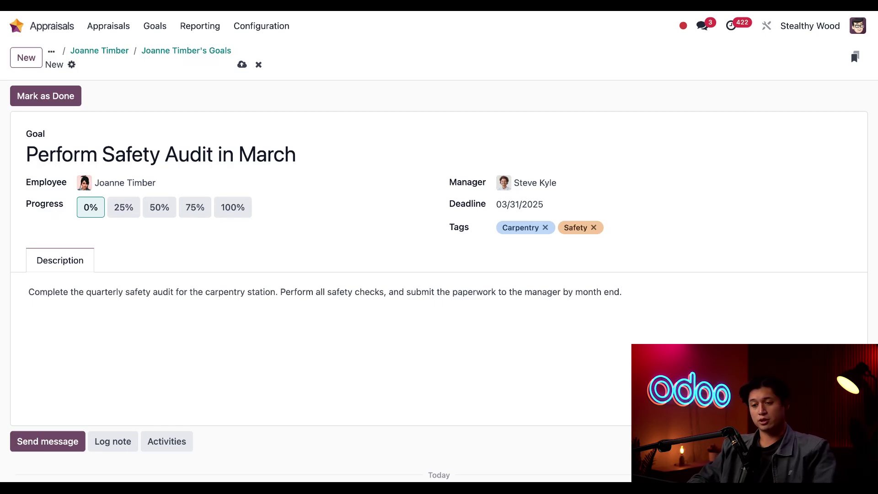
click(211, 51)
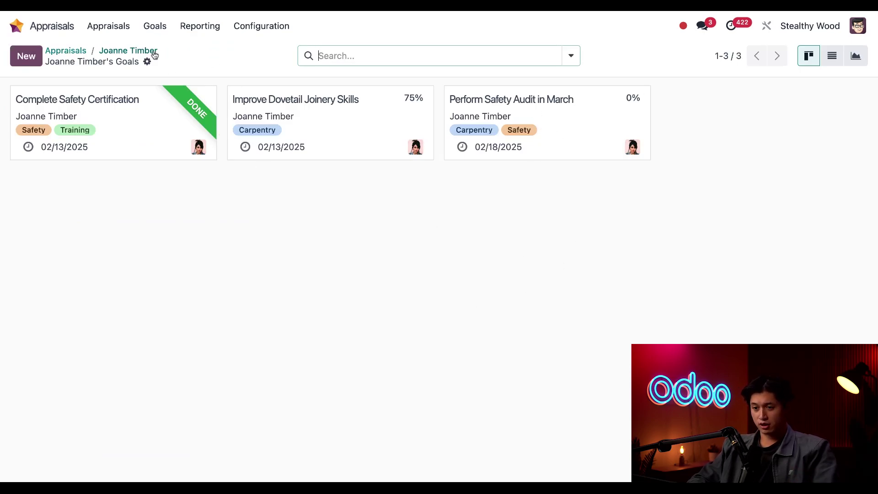
click(137, 51)
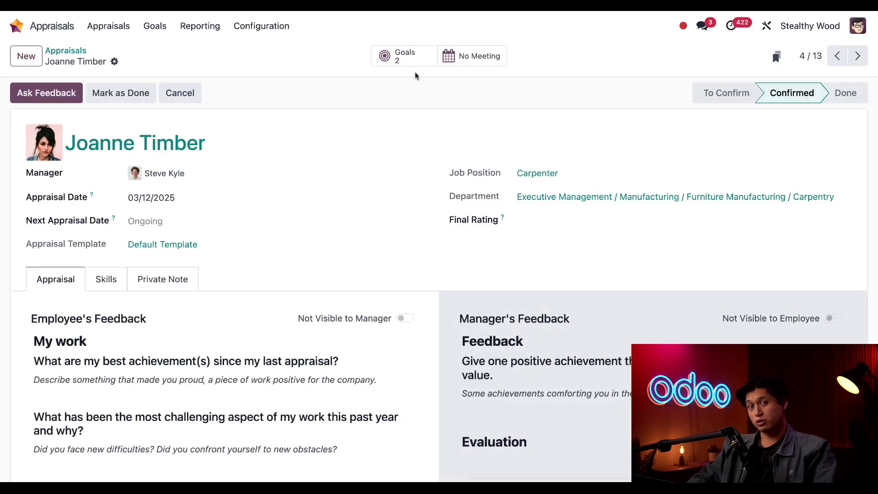
click(412, 58)
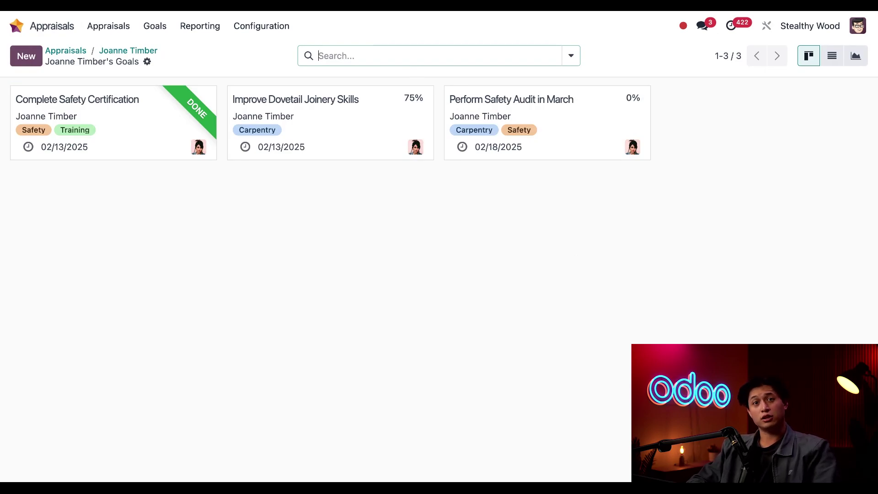
Step: Show all 23 company goals ungrouped, briefly checking the Create & Complete Quarterly Safety Audits goal
click(155, 27)
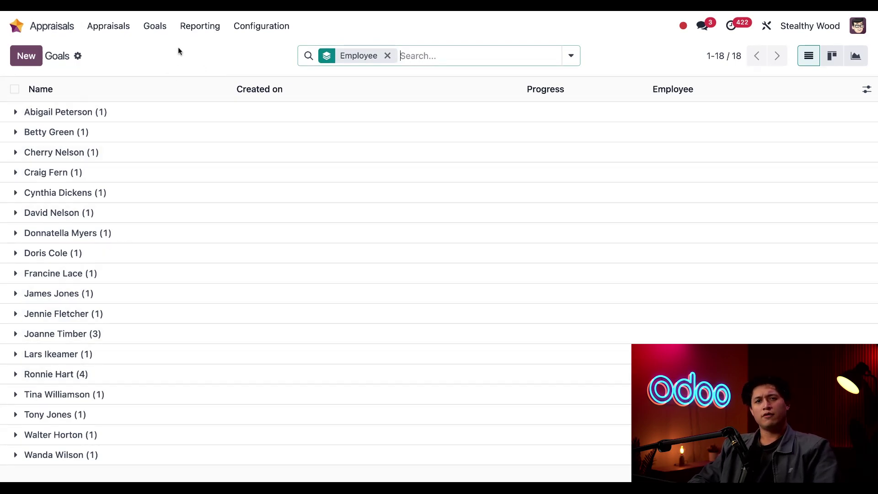
click(388, 56)
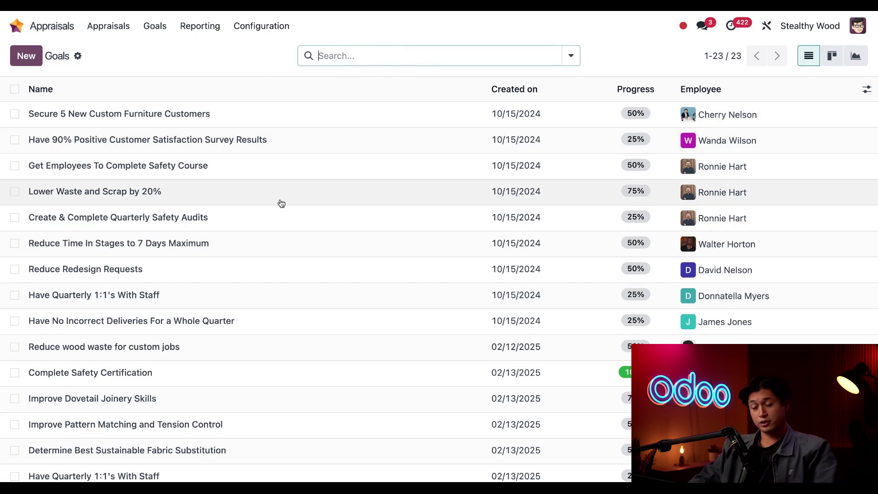
click(248, 218)
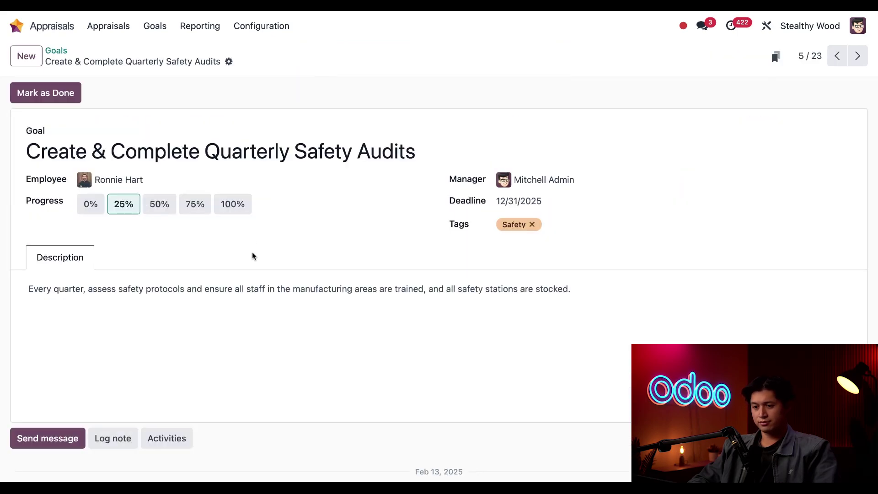
scroll(251, 255, down, 3)
scroll(251, 255, up, 3)
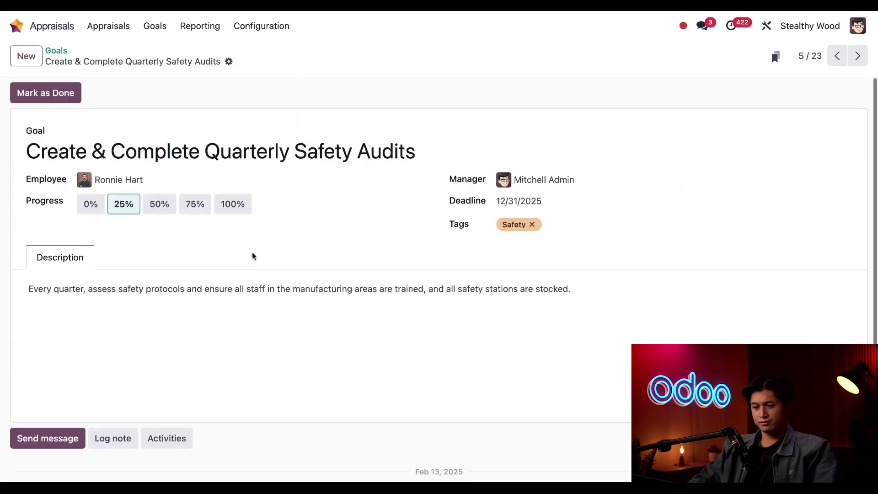
click(56, 50)
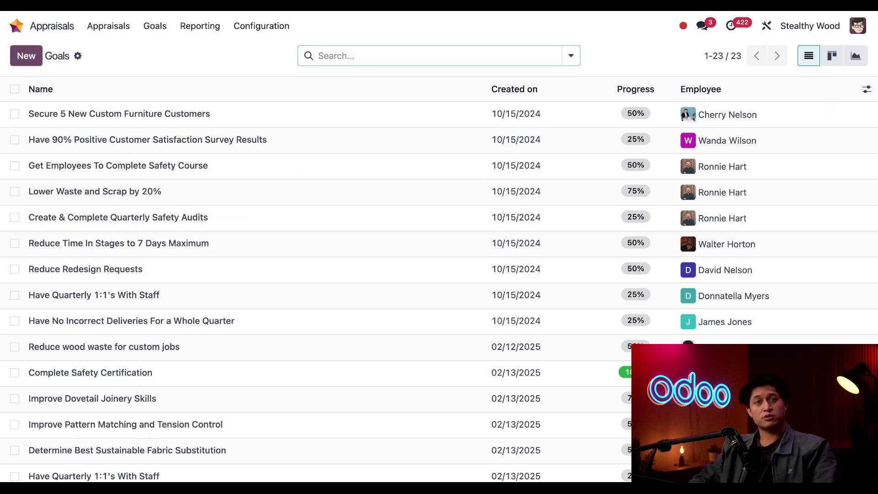
Step: Filter the Goals list to People I Manage
click(568, 57)
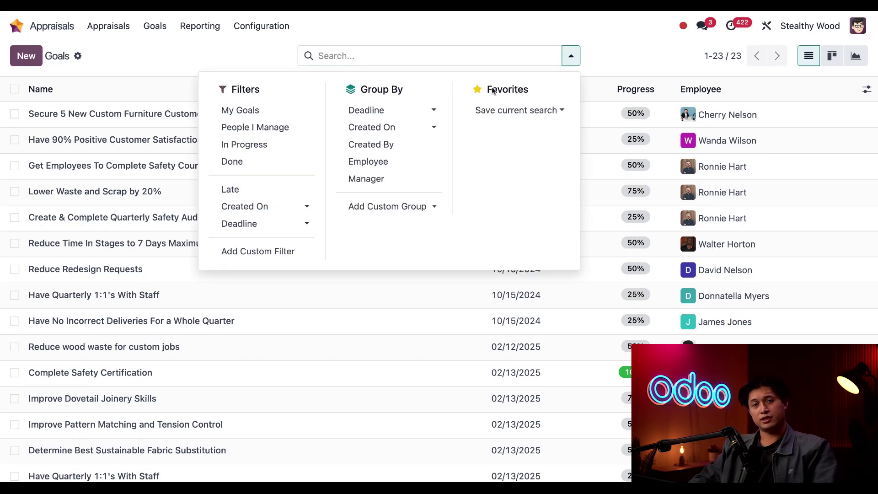
click(282, 132)
click(220, 52)
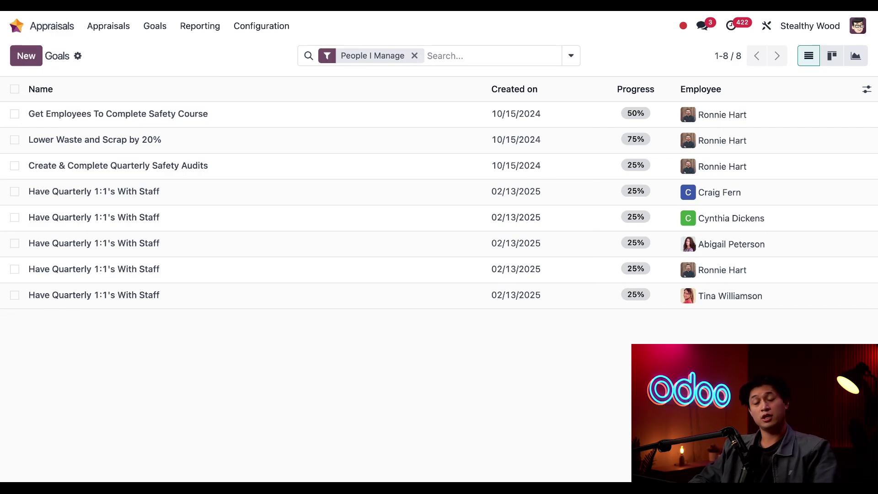
Step: Group the goals by deadline month and expand the May 2025 group
click(572, 56)
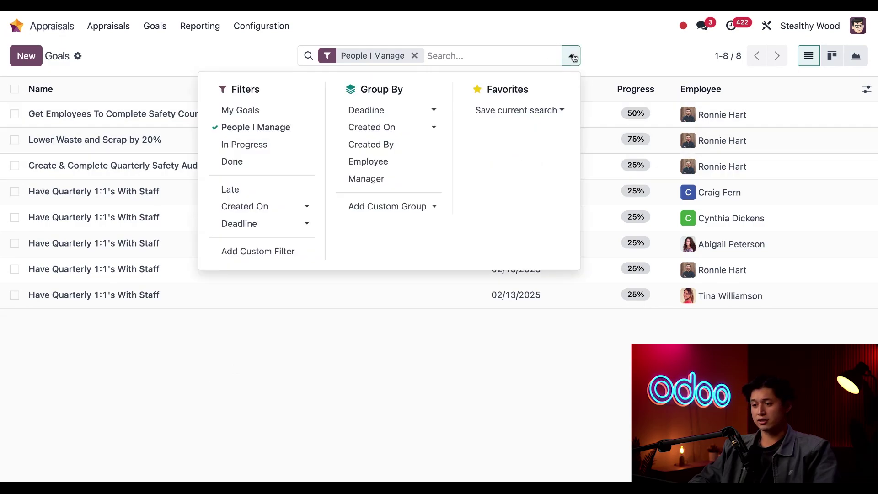
click(426, 210)
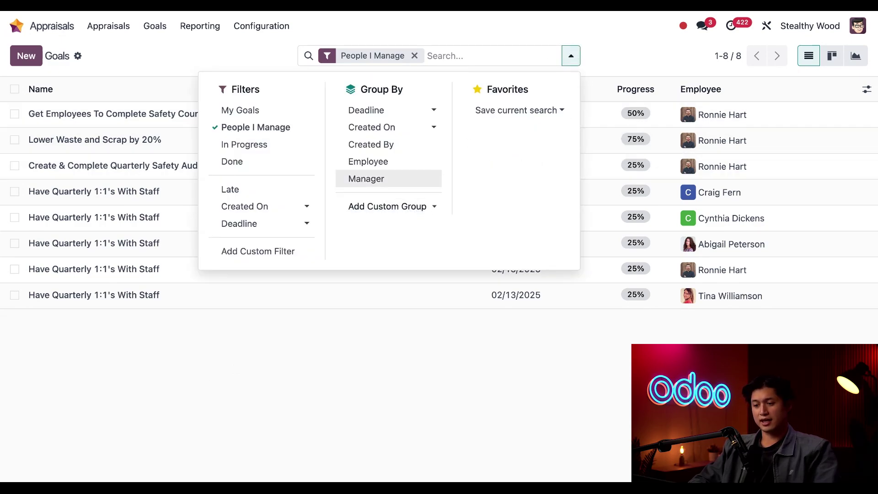
click(400, 407)
click(408, 392)
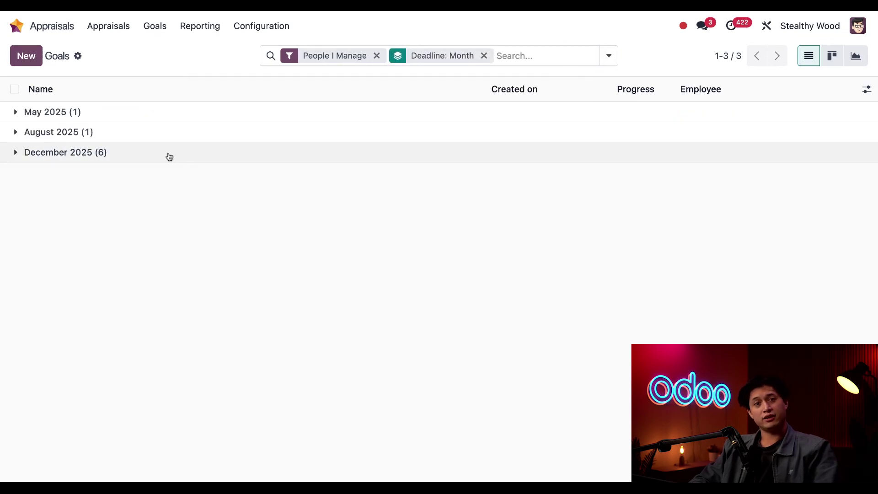
click(22, 113)
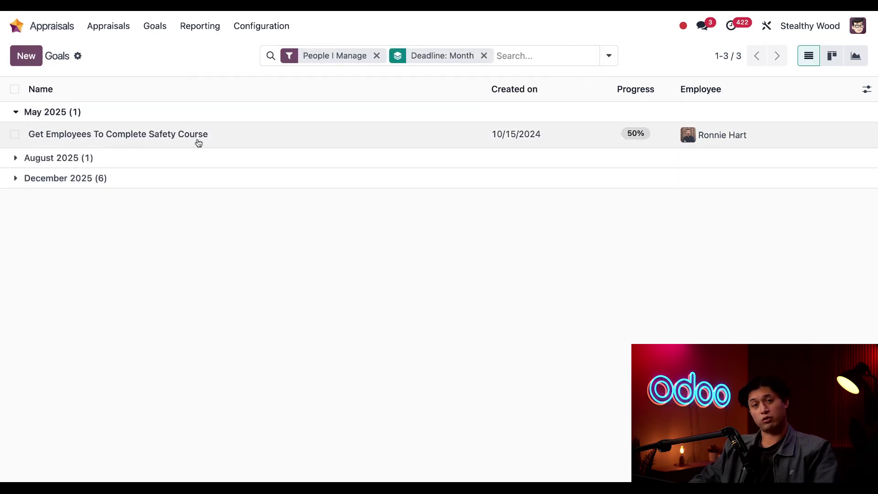